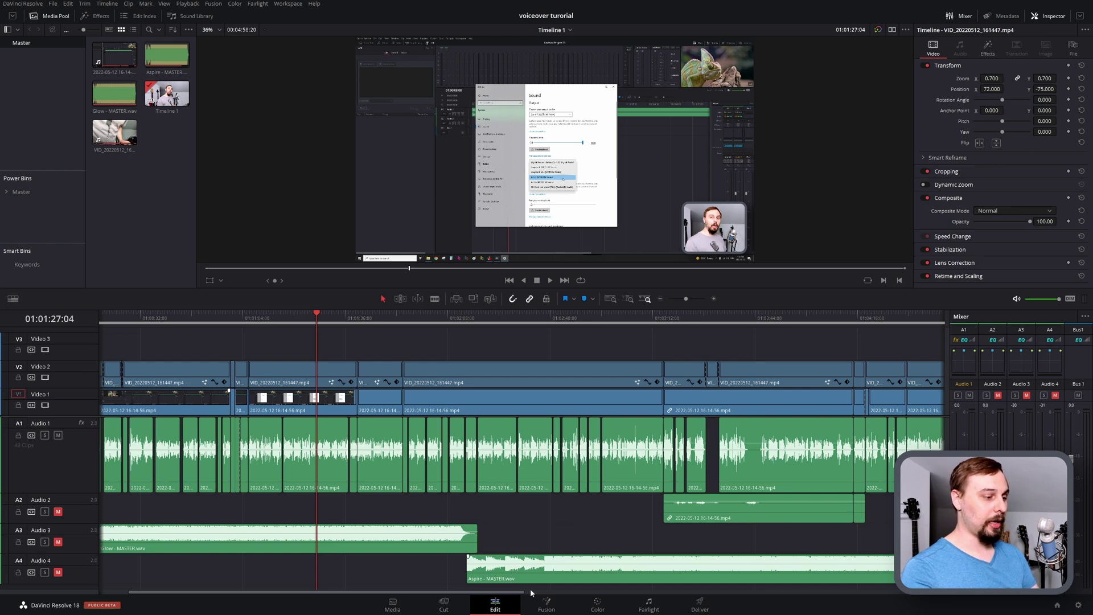
Step: Switch to the Fairlight page to view the voiceover timeline's audio tracks and mixer
{"action": "left_click", "coordinate": [655, 608]}
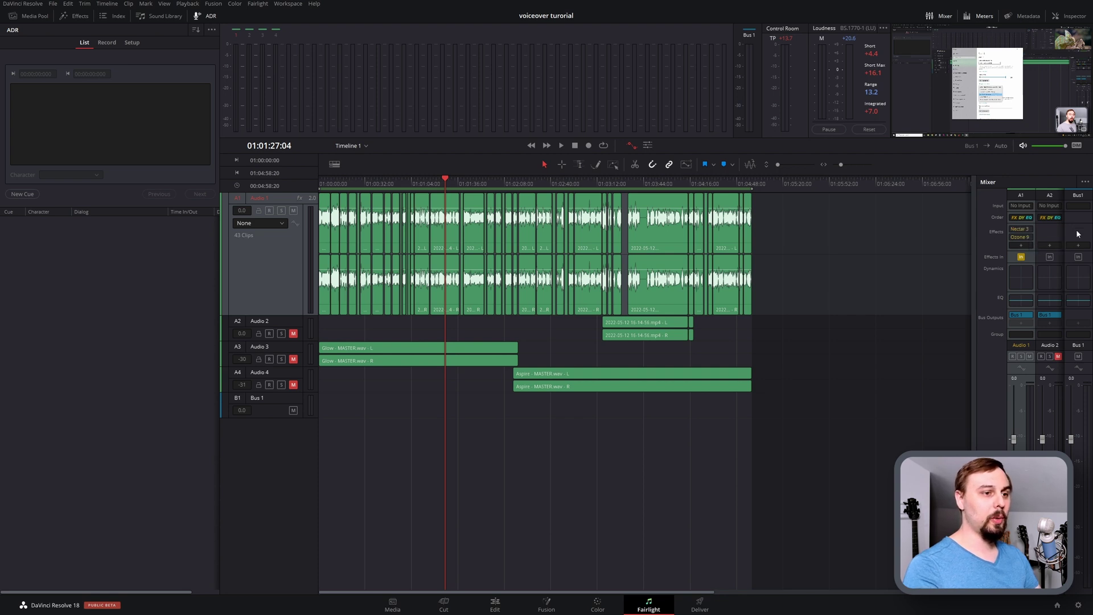
{"action": "left_click", "coordinate": [1022, 246]}
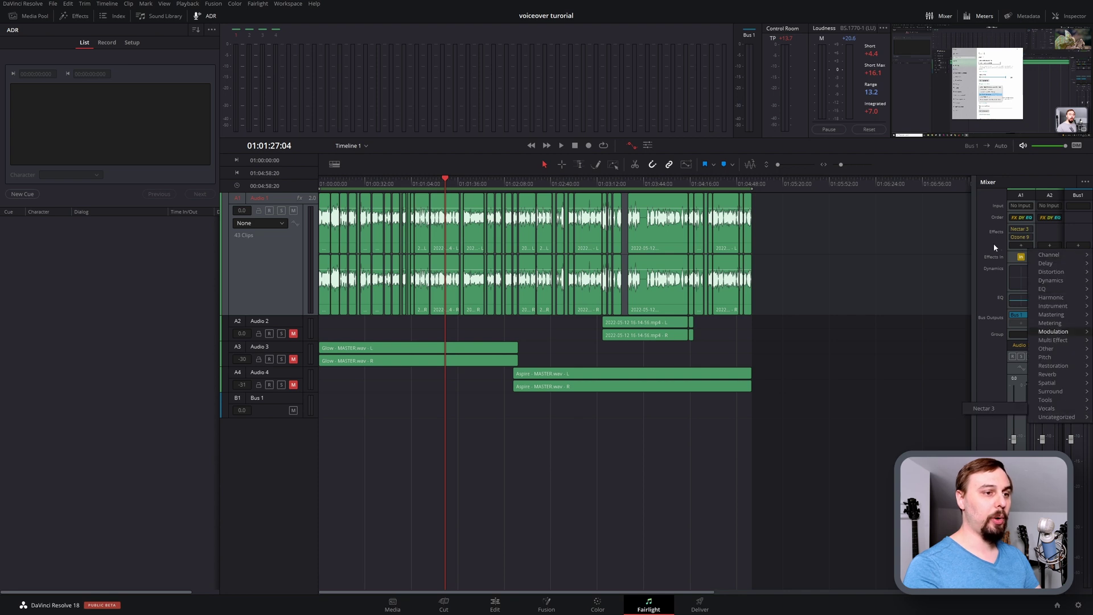
{"action": "left_click", "coordinate": [996, 268]}
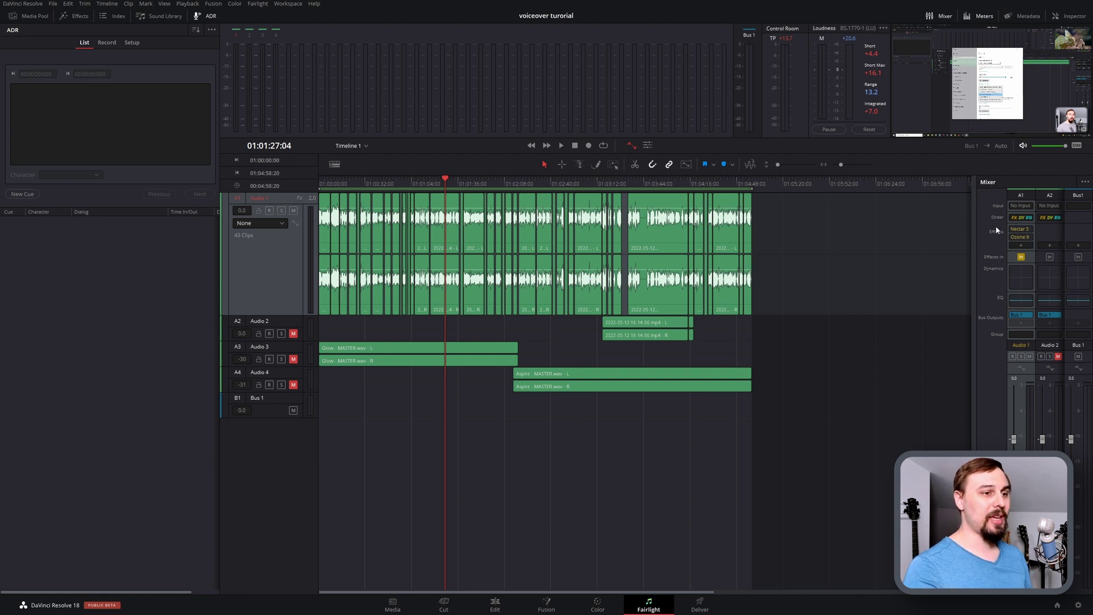
Step: Open the Presets Library, filter it to Global Track Presets, and pick Audio 1 as source track
{"action": "left_click", "coordinate": [259, 4]}
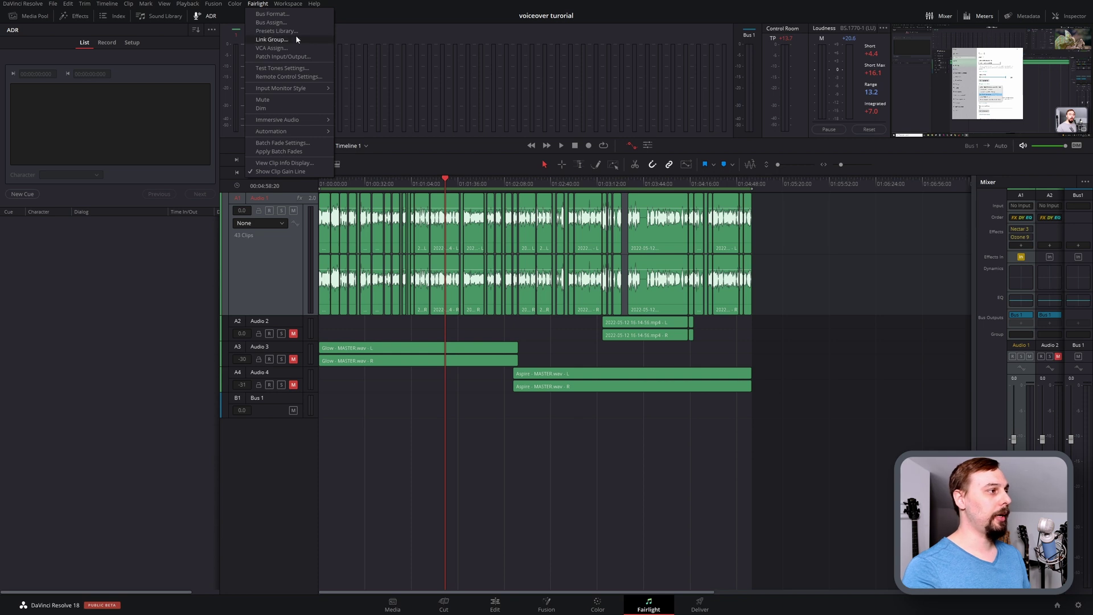
{"action": "left_click", "coordinate": [312, 35]}
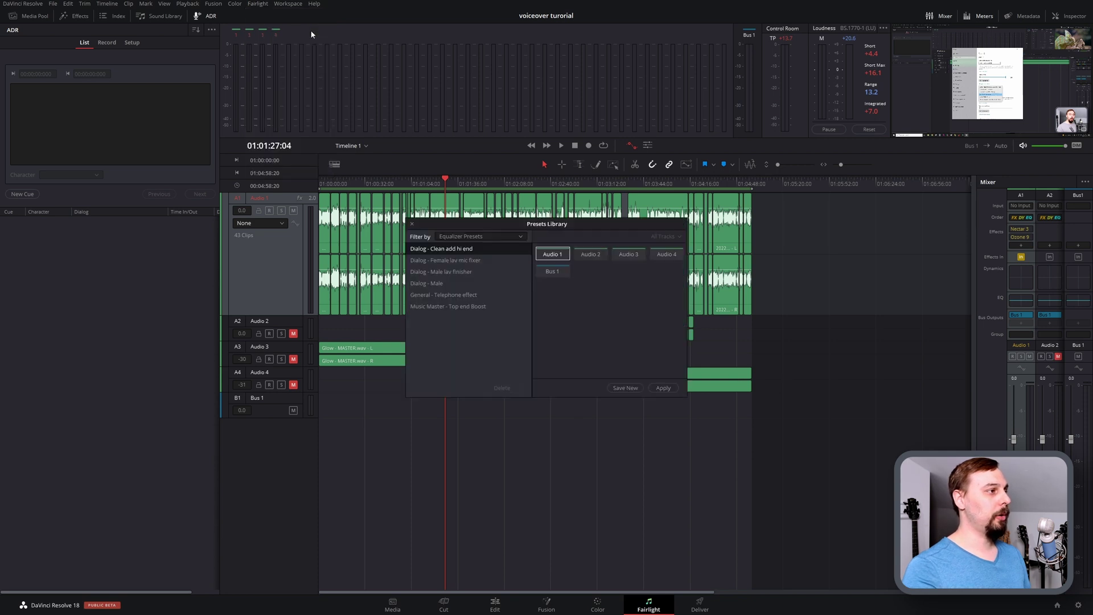
{"action": "left_click", "coordinate": [511, 237]}
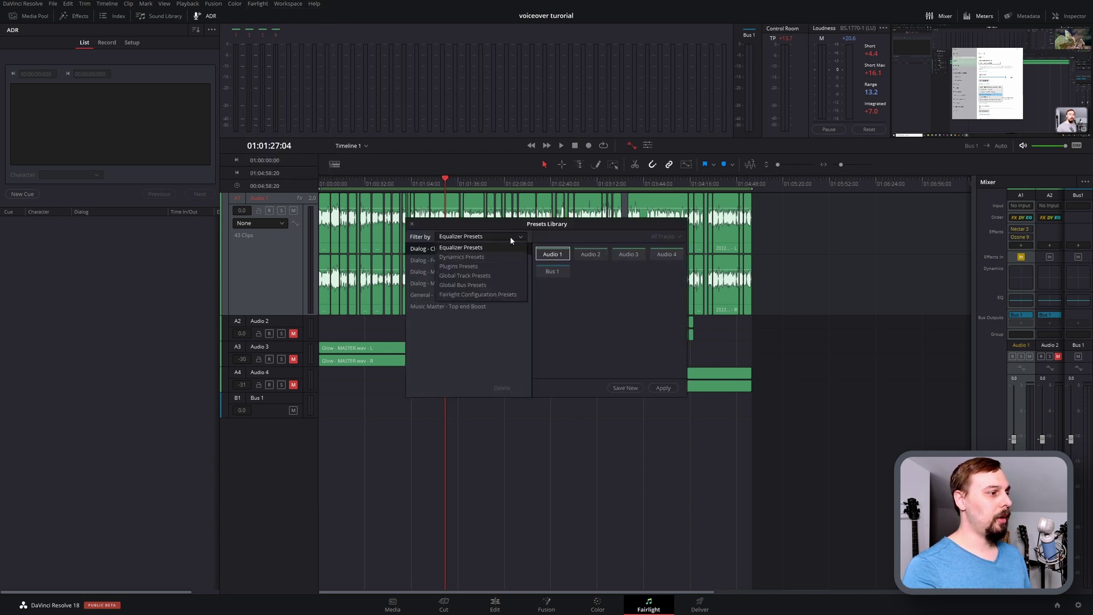
{"action": "left_click", "coordinate": [490, 276]}
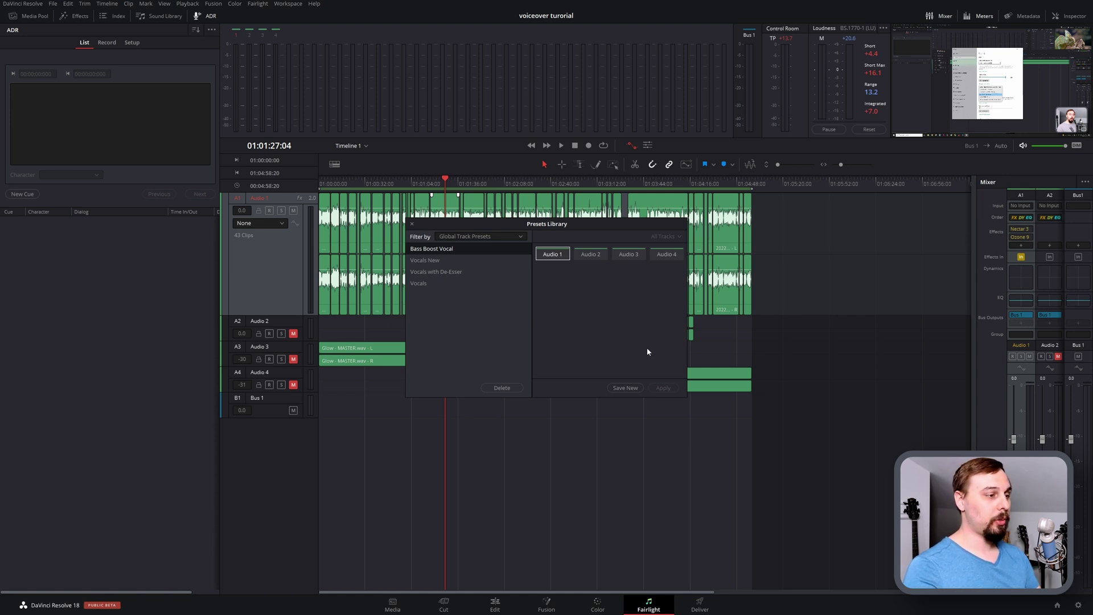
{"action": "left_click", "coordinate": [560, 260]}
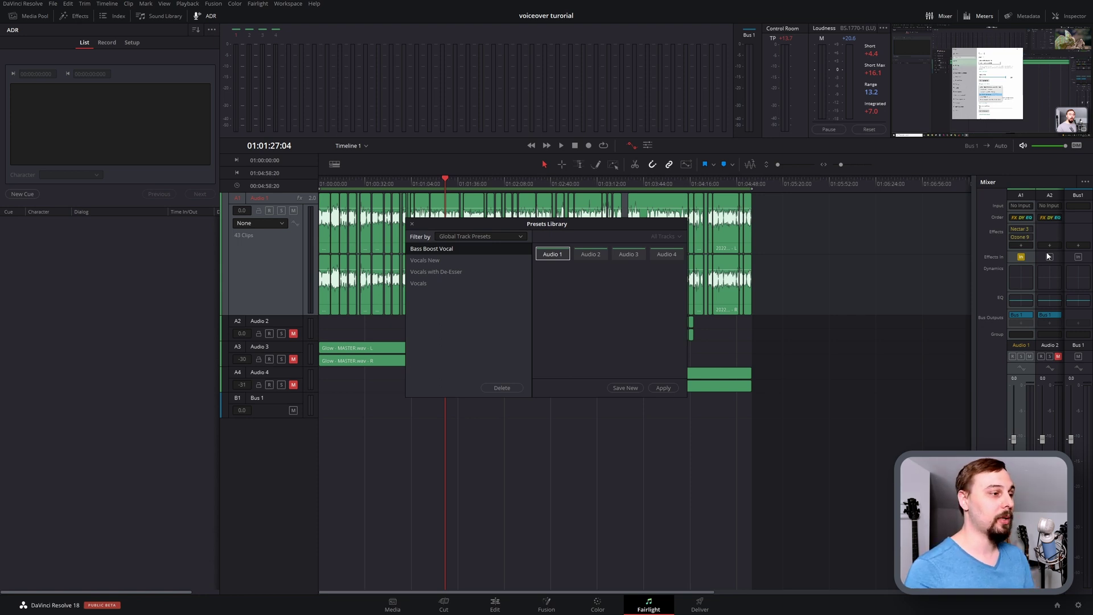
Step: Save Audio 1's effects chain as a new global track preset named 'Vox Master', then close the library
{"action": "left_click", "coordinate": [638, 389]}
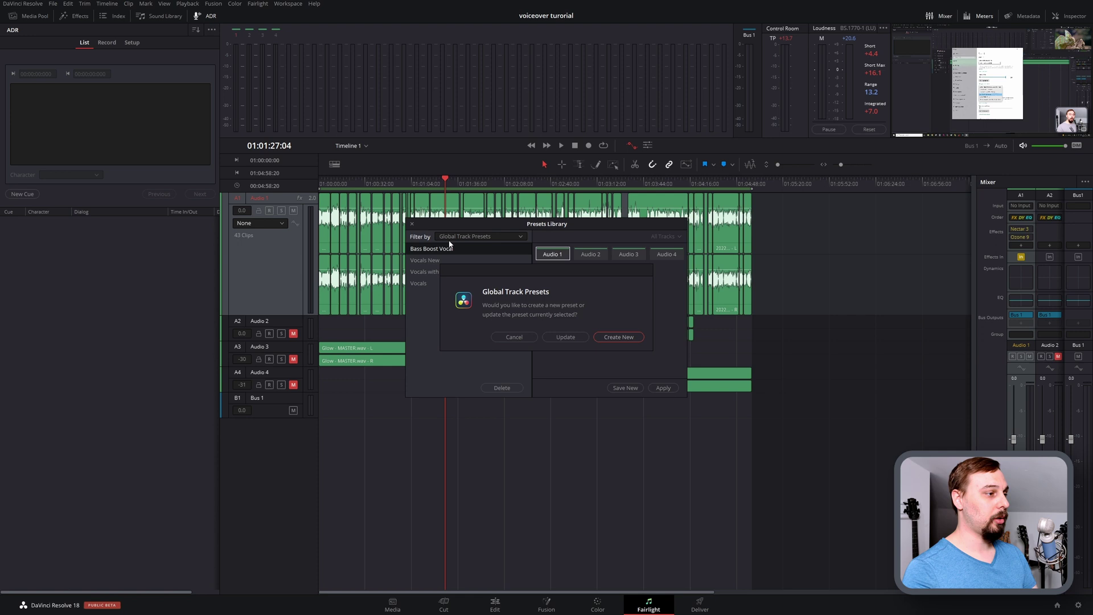
{"action": "left_click", "coordinate": [620, 337]}
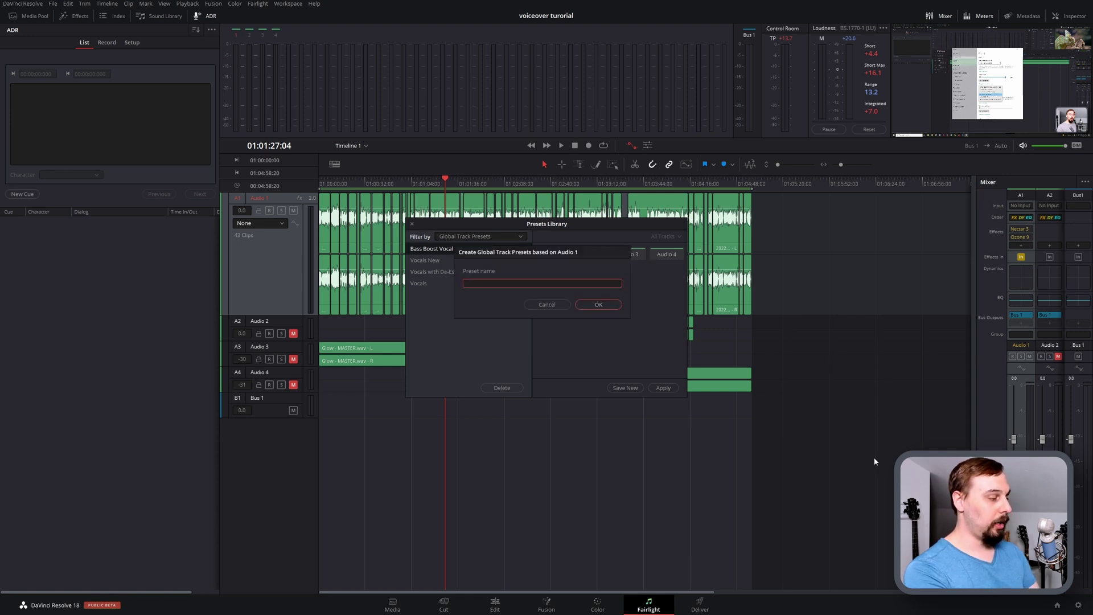
{"action": "type", "text": "Vox"}
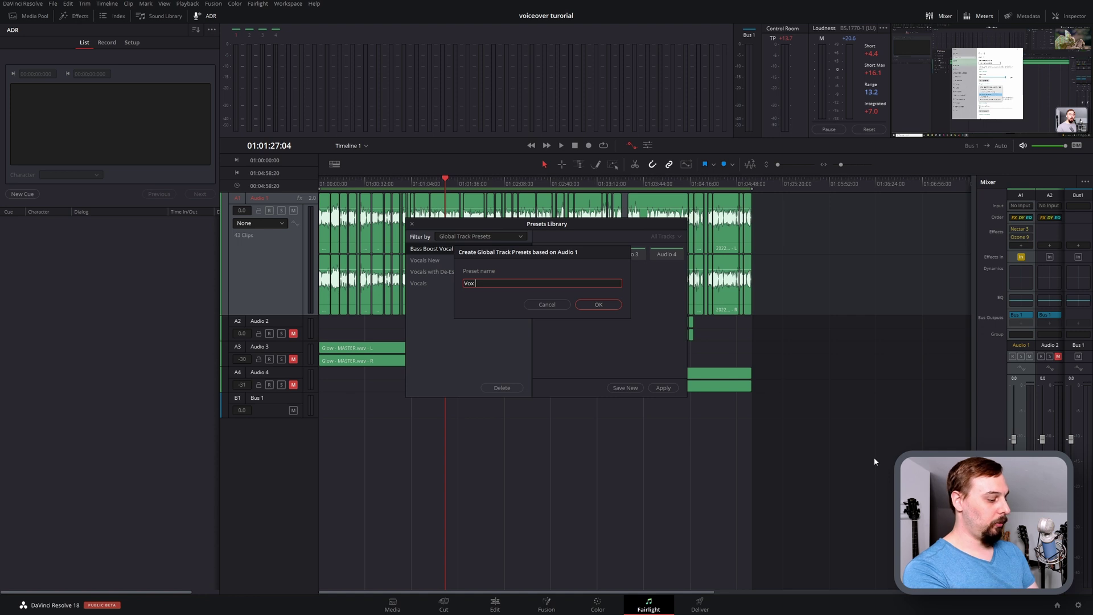
{"action": "type", "text": " Master"}
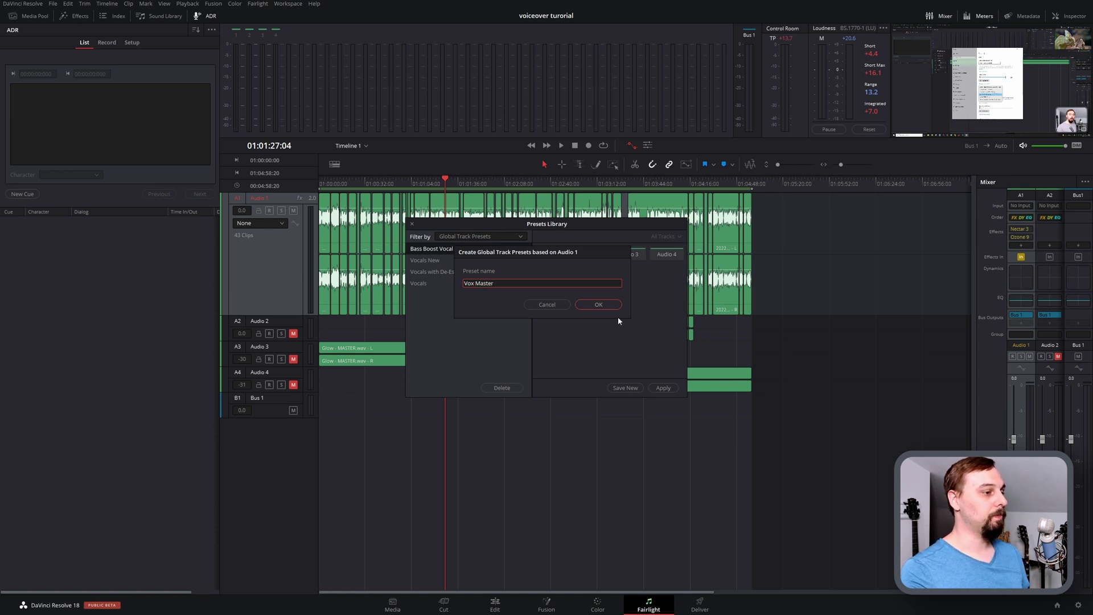
{"action": "left_click", "coordinate": [599, 304]}
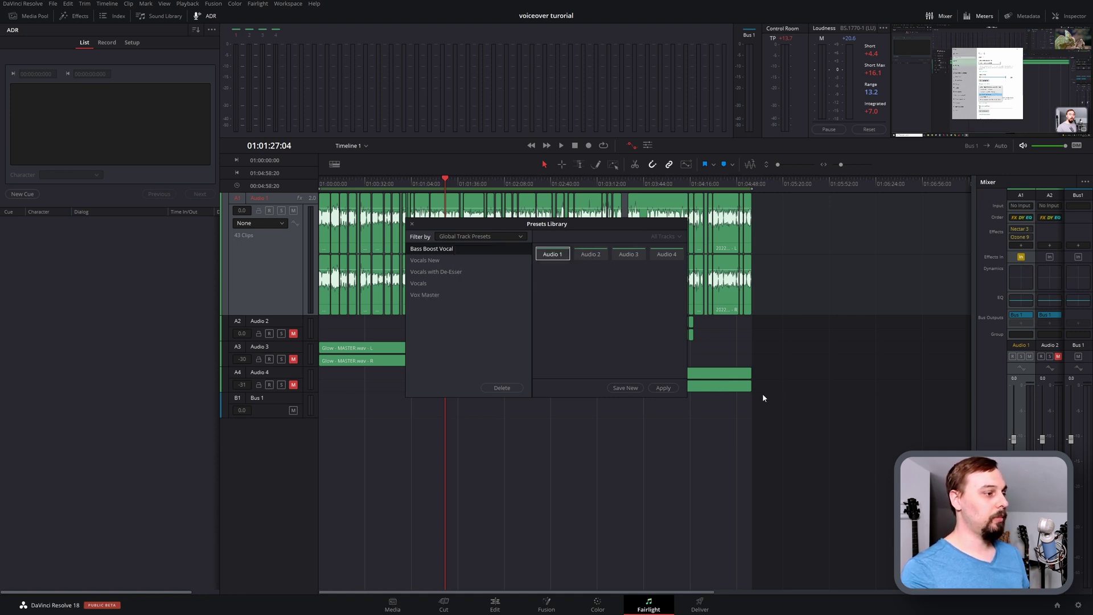
{"action": "left_click", "coordinate": [412, 225]}
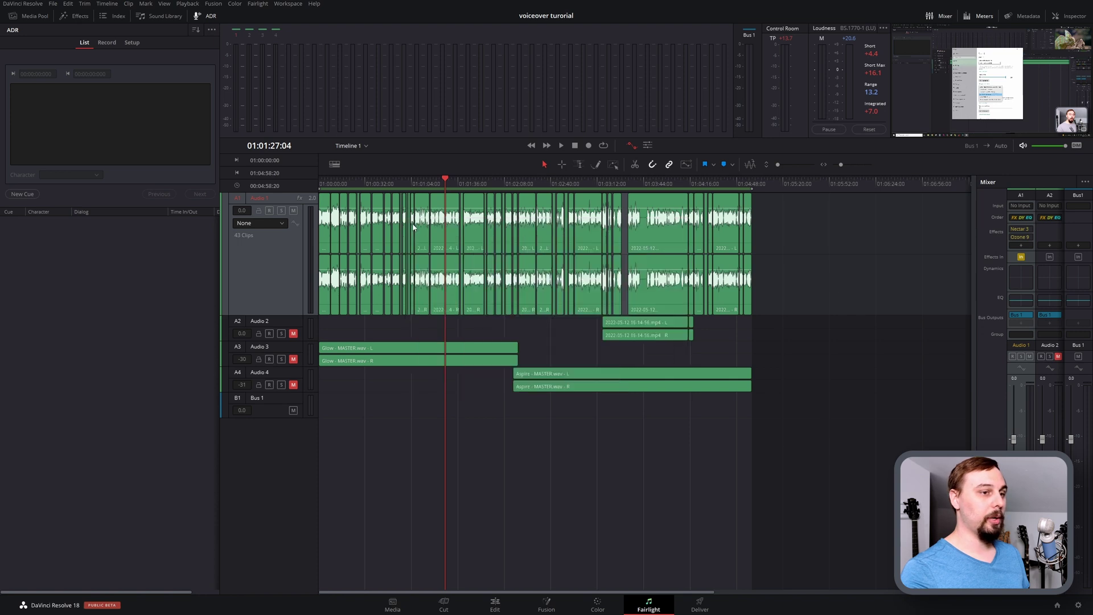
{"action": "double_click", "coordinate": [1020, 229]}
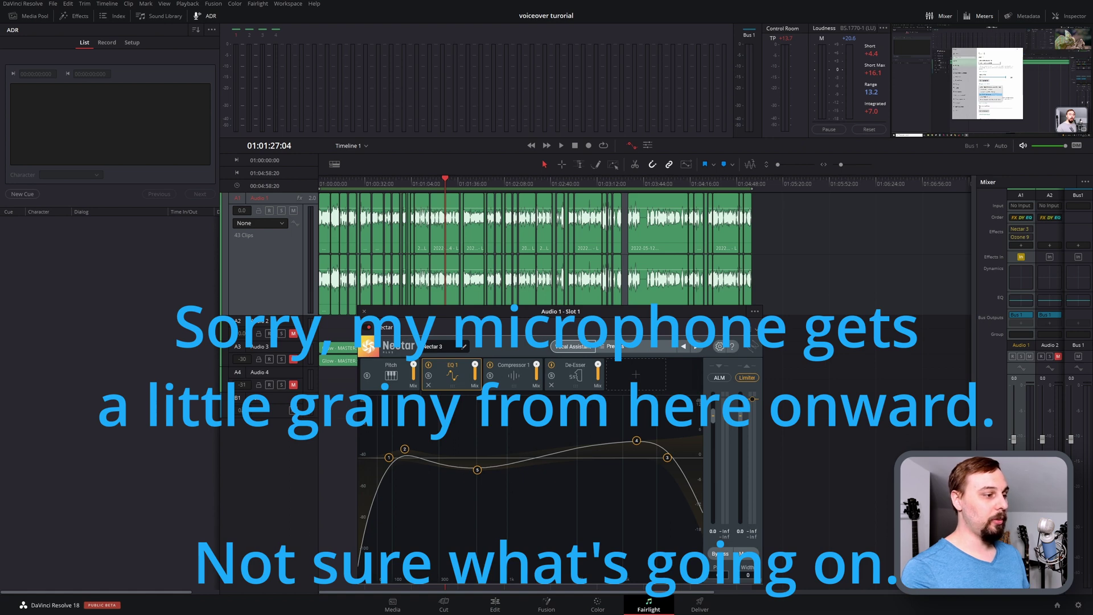
{"action": "left_click", "coordinate": [514, 376]}
{"action": "left_click", "coordinate": [581, 376]}
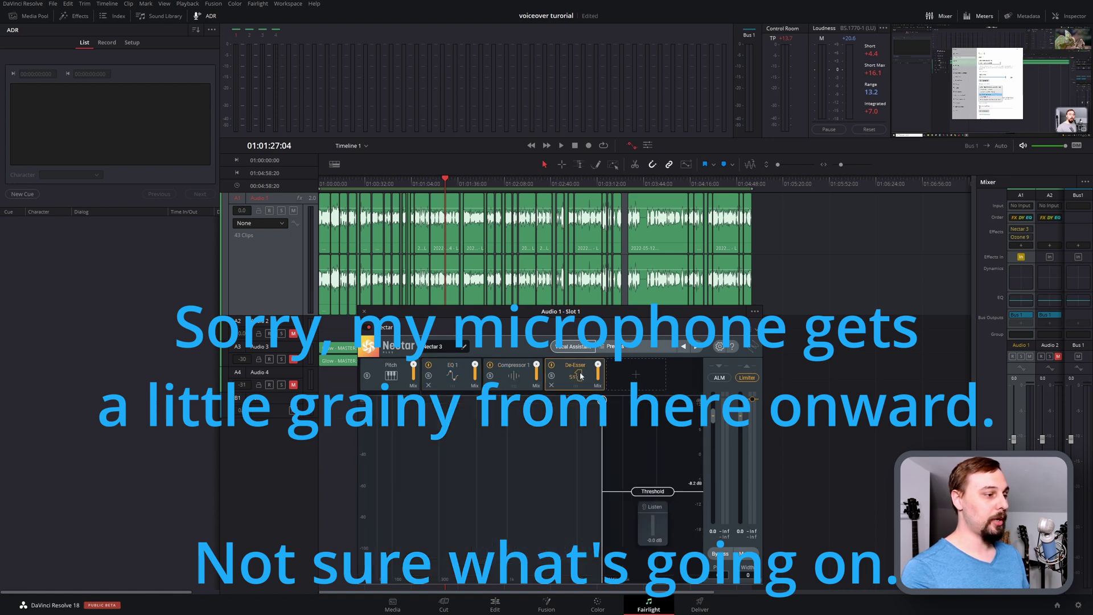
{"action": "left_click", "coordinate": [459, 385]}
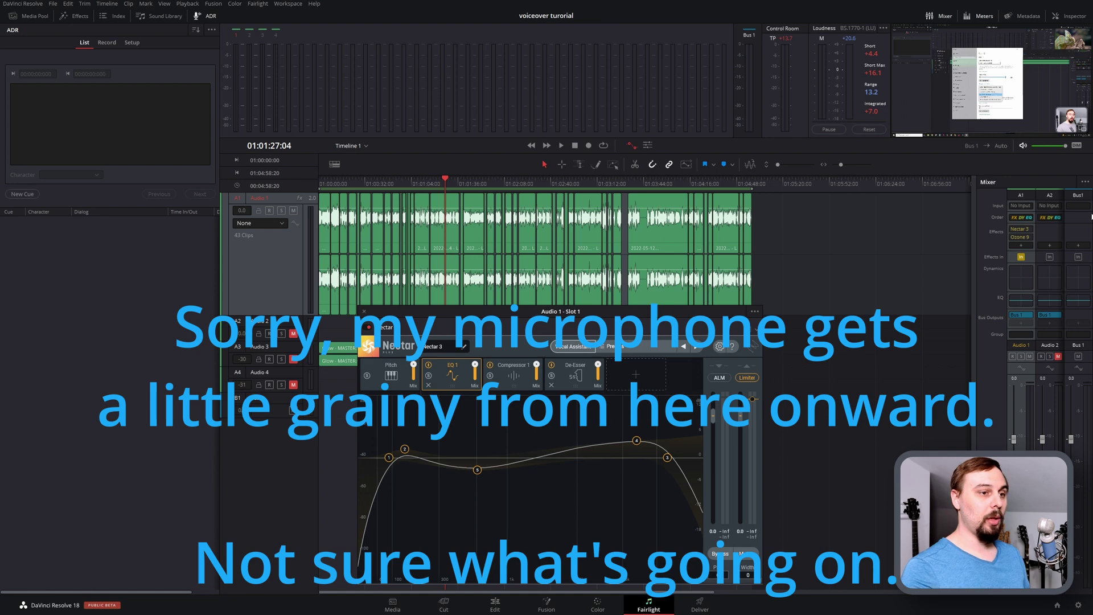
{"action": "left_click", "coordinate": [363, 312]}
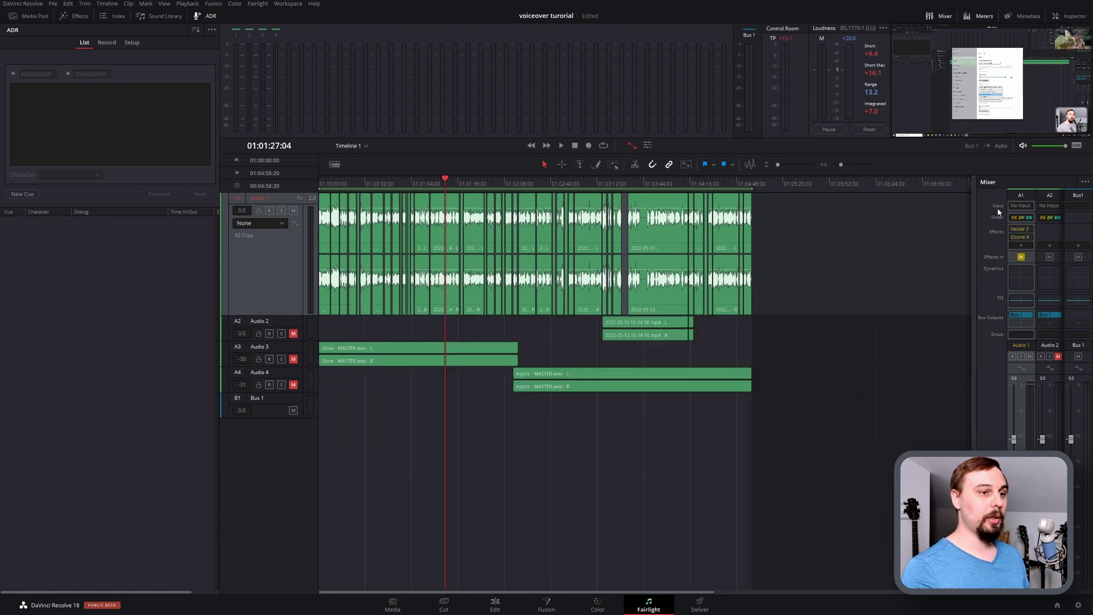
Step: Delete the Nectar 3 and Ozone plugins from Audio 1 and save the project
{"action": "left_click", "coordinate": [1031, 230]}
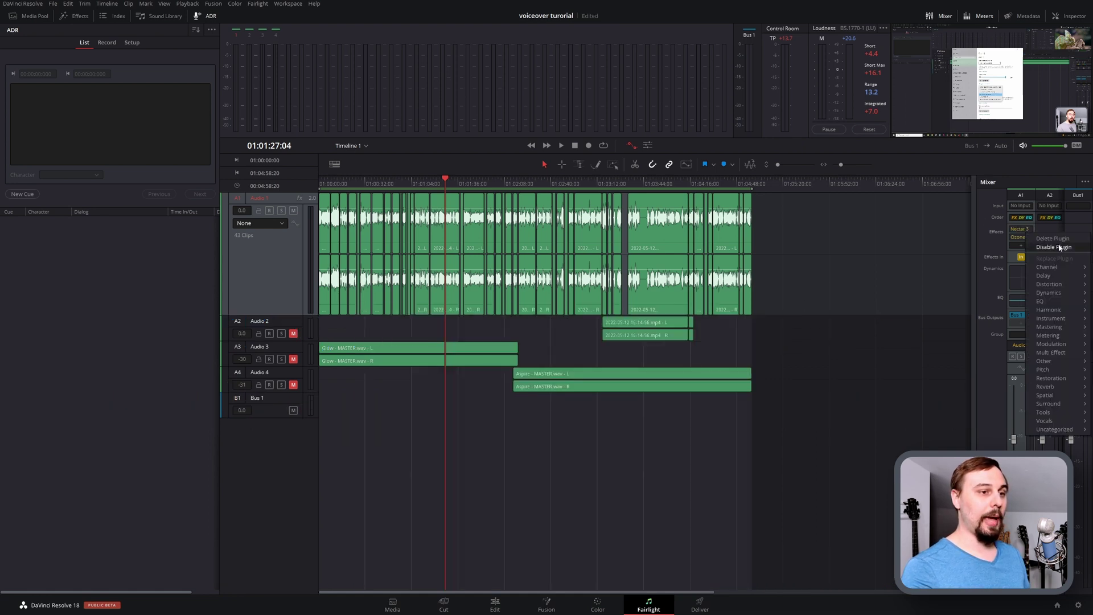
{"action": "key", "text": "Escape"}
{"action": "left_click", "coordinate": [1028, 238]}
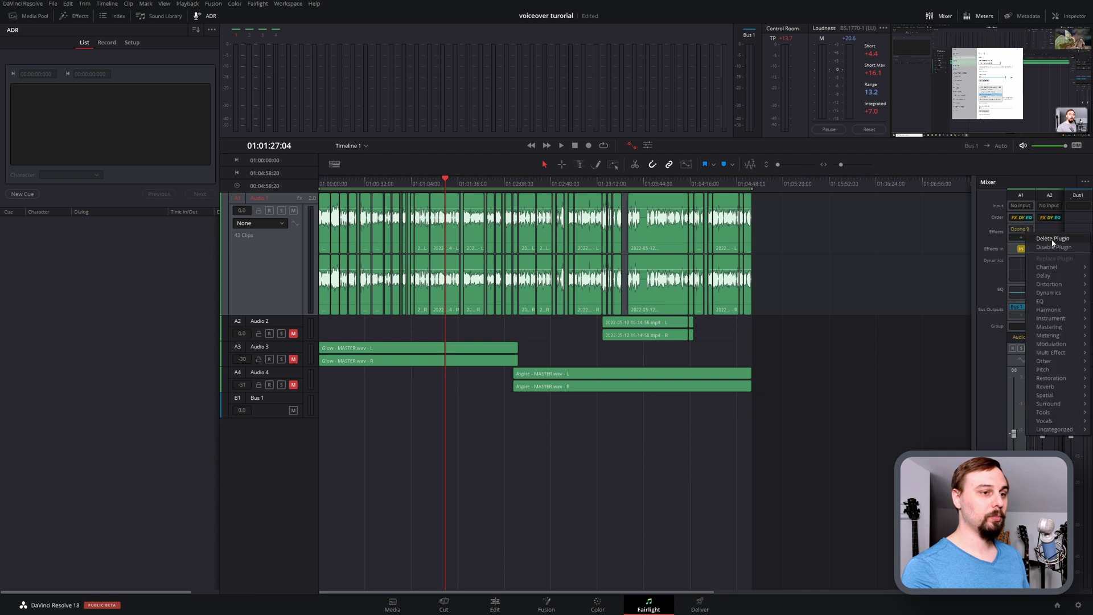
{"action": "left_click", "coordinate": [1091, 304]}
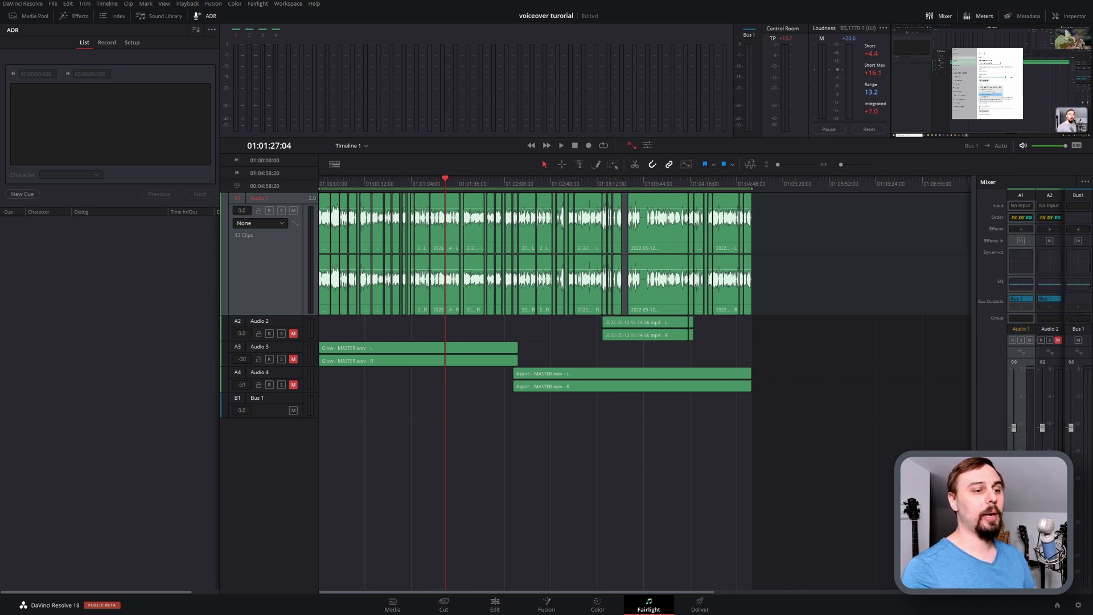
{"action": "key", "text": "ctrl+s"}
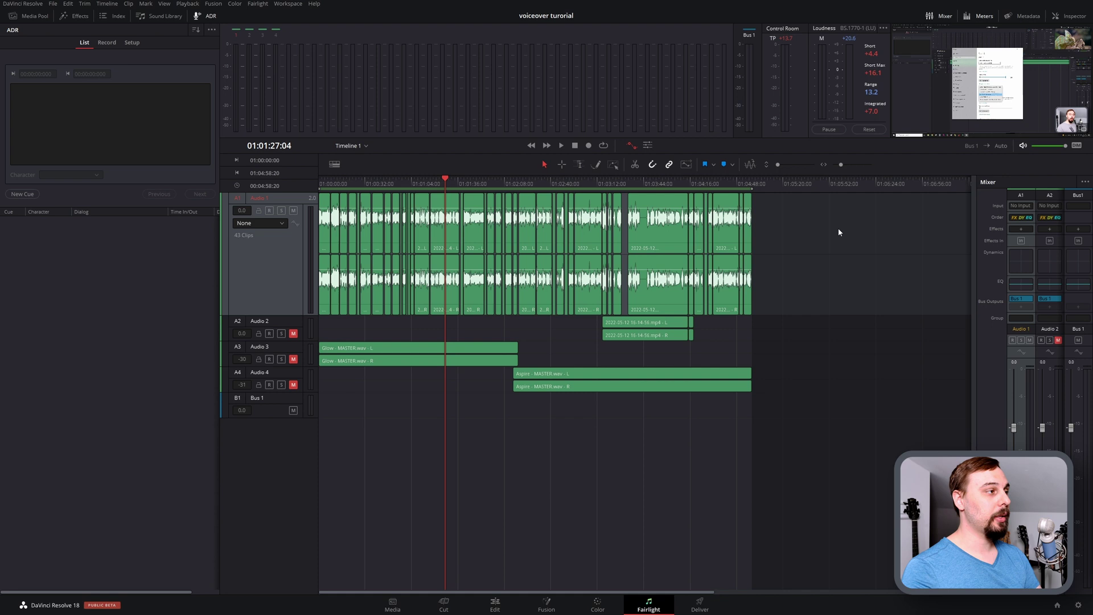
Step: Apply the Vox Master preset to Audio 1, restoring Nectar 3 and Ozone 9
{"action": "left_click", "coordinate": [258, 4]}
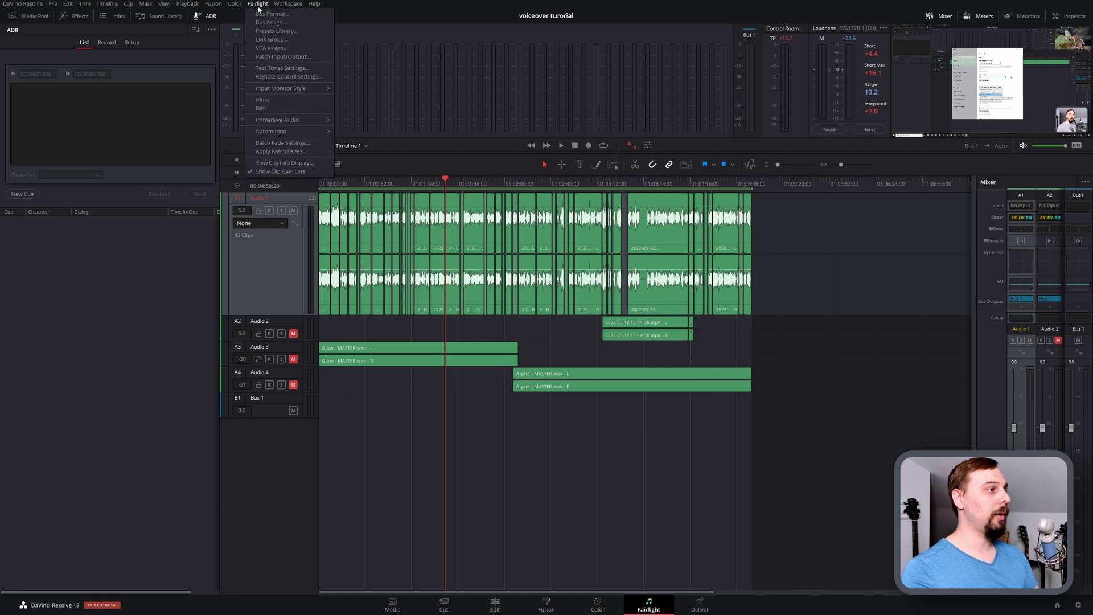
{"action": "left_click", "coordinate": [276, 31]}
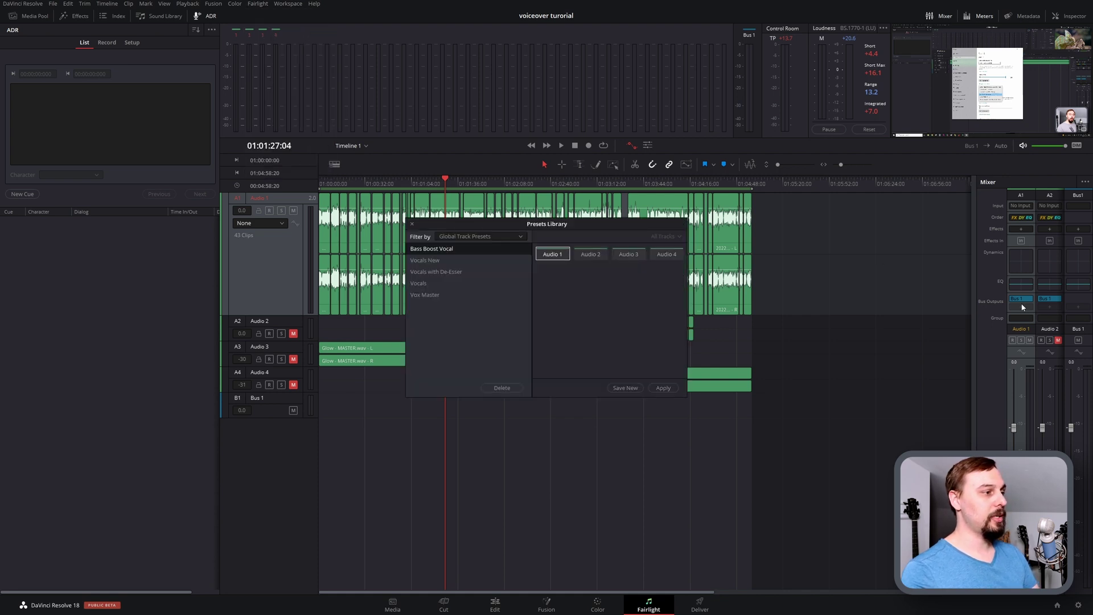
{"action": "left_click", "coordinate": [449, 296]}
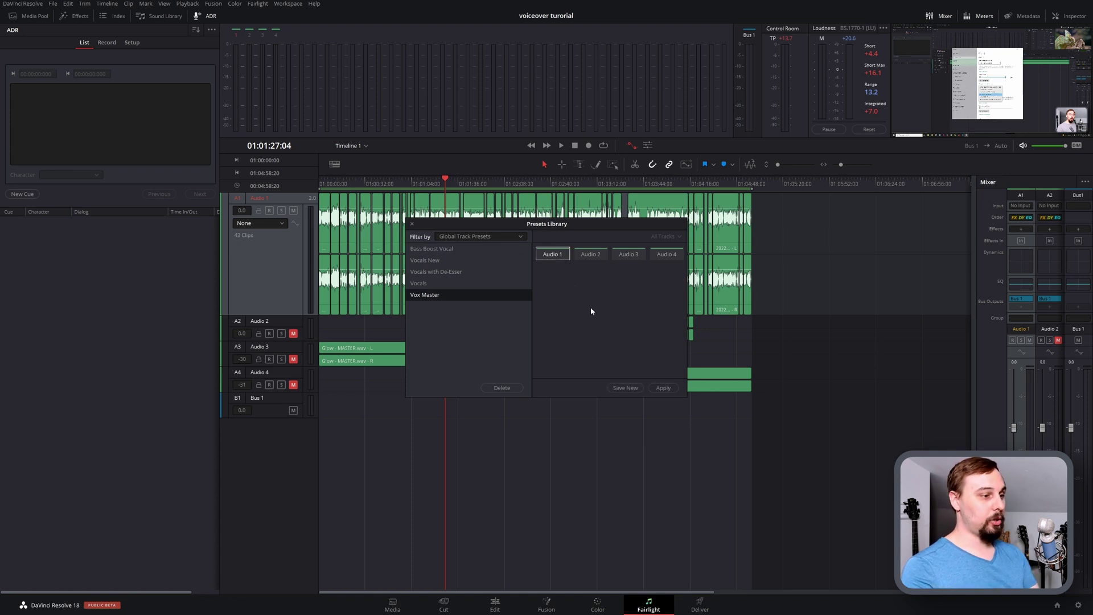
{"action": "left_click", "coordinate": [663, 388]}
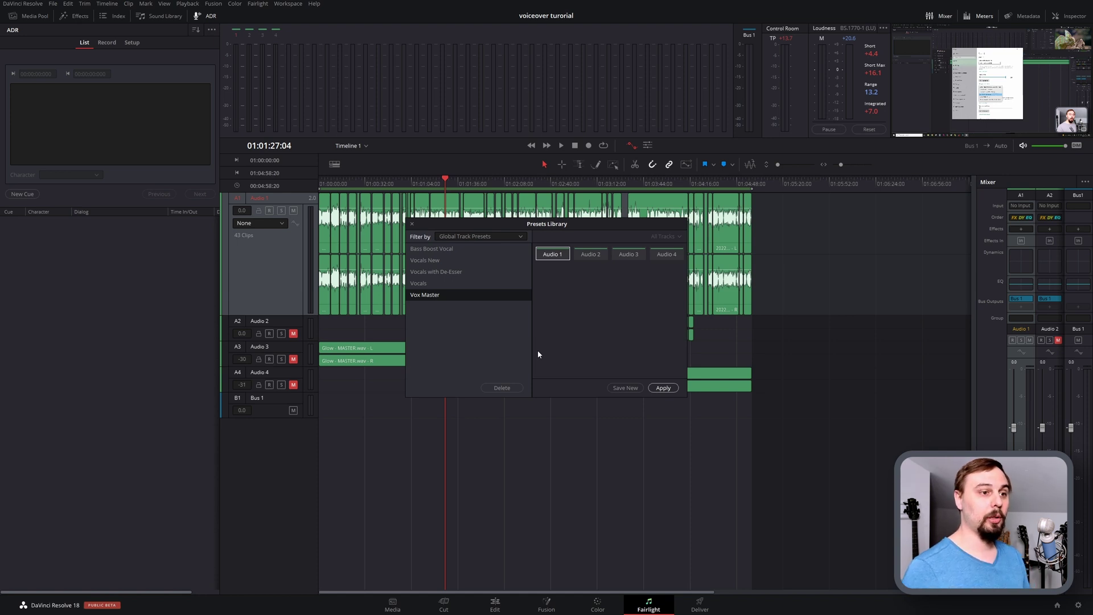
{"action": "key", "text": "Return"}
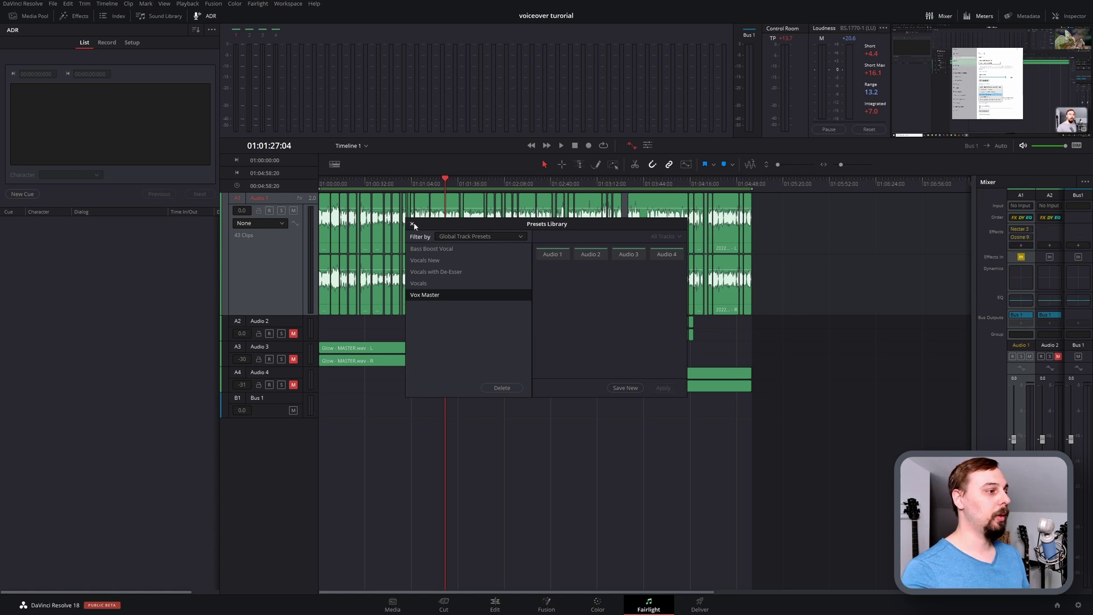
Step: Close the library and review the Compressor and De-Esser modules in Audio 1's Nectar 3
{"action": "left_click", "coordinate": [413, 223]}
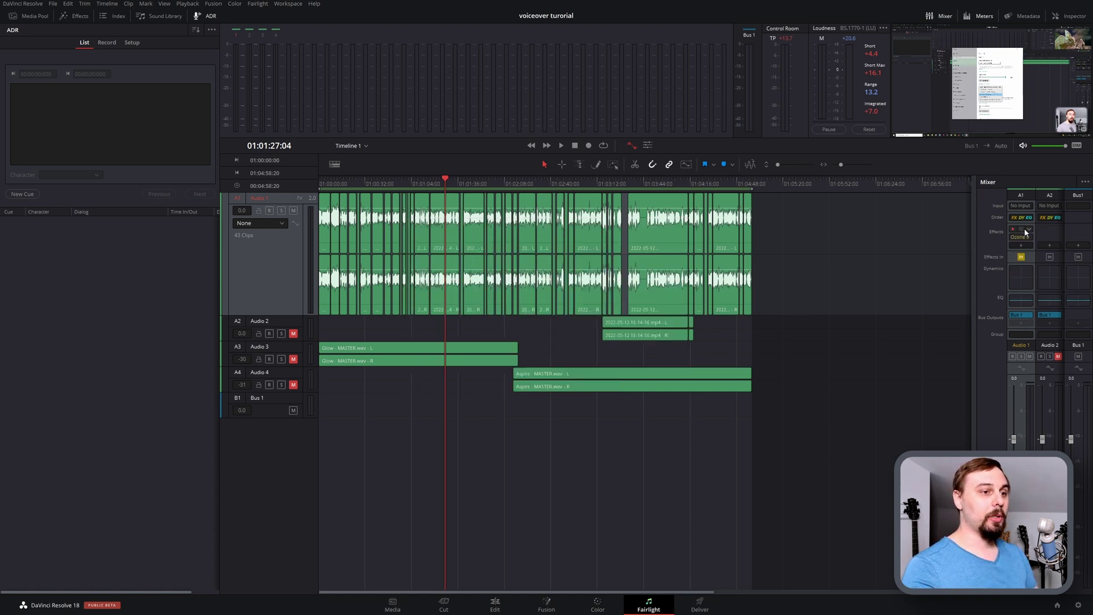
{"action": "left_click", "coordinate": [1023, 229]}
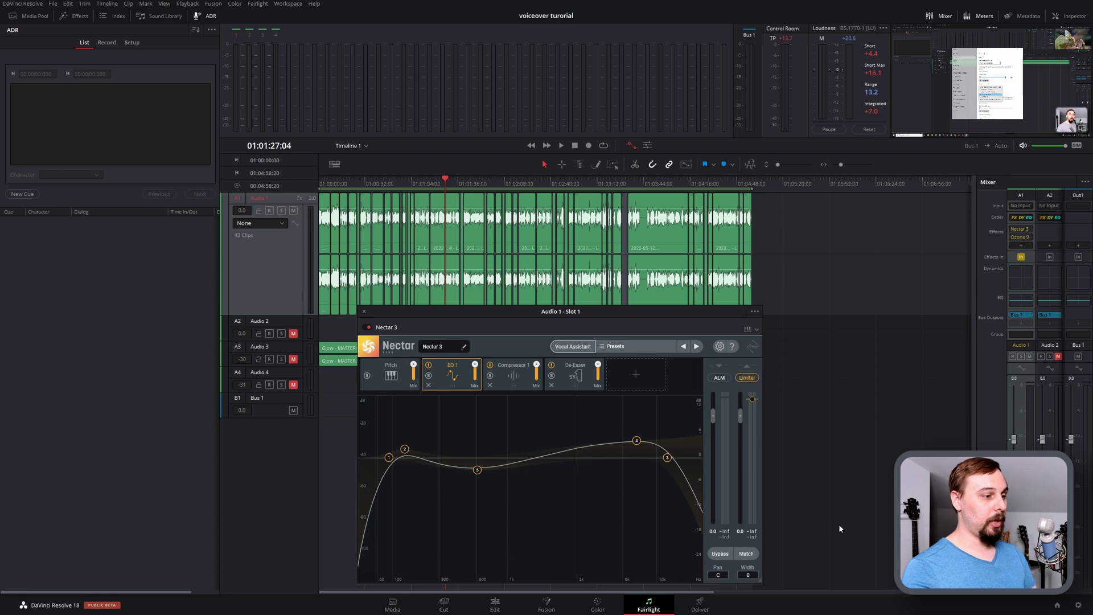
{"action": "left_click", "coordinate": [512, 382]}
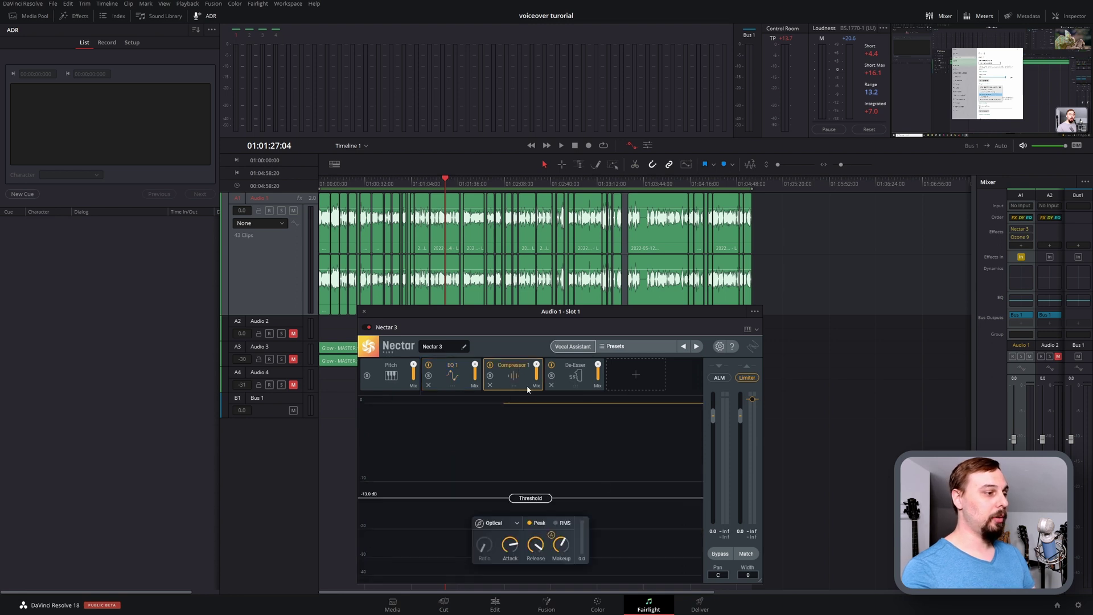
{"action": "left_click", "coordinate": [586, 381]}
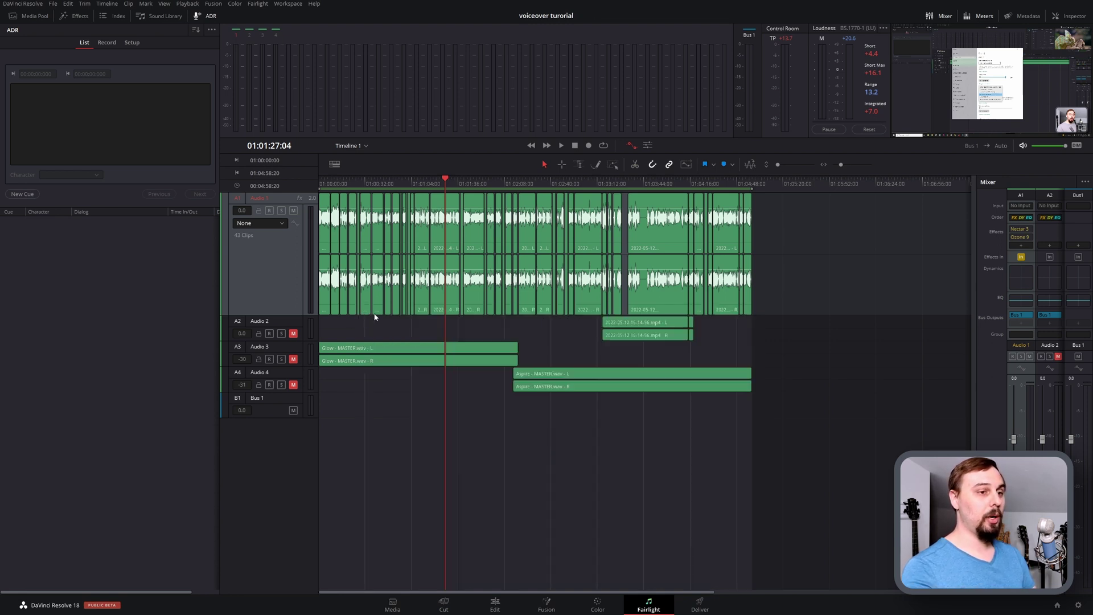
{"action": "left_click", "coordinate": [365, 311]}
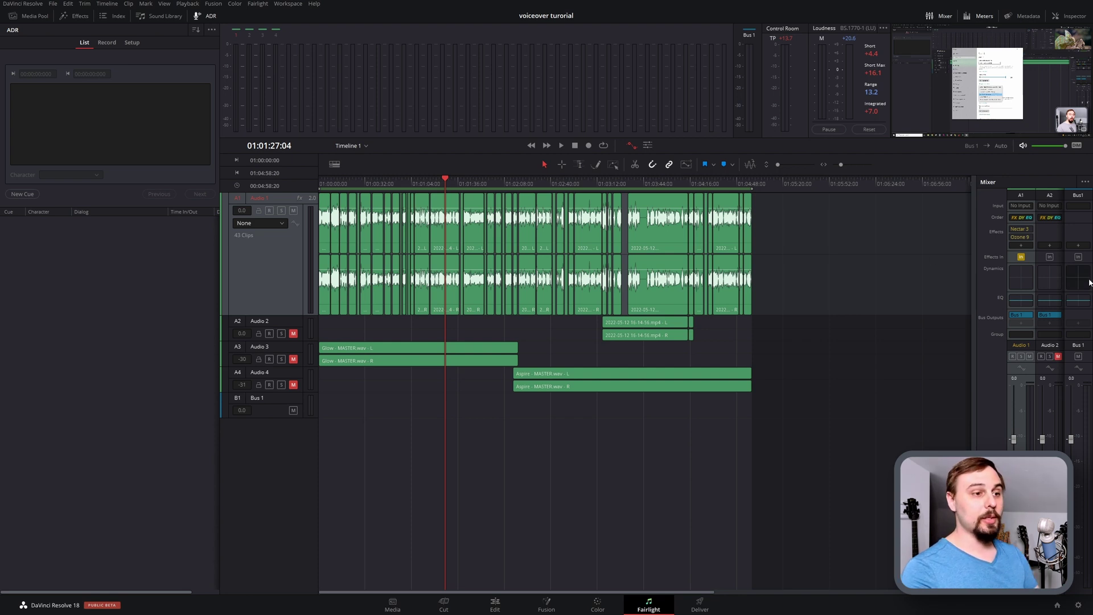
Step: Add a Vinyl effect to Audio 1 set to the 1950 era with Dust and Warp at 0%
{"action": "left_click", "coordinate": [1020, 245]}
{"action": "mouse_move", "coordinate": [1069, 270]}
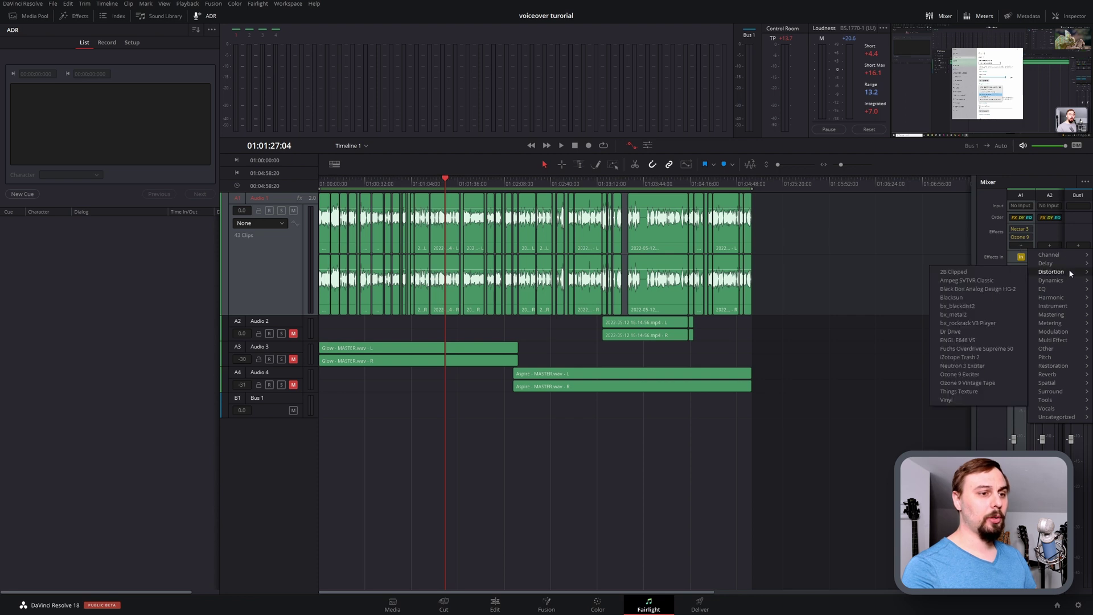
{"action": "left_click", "coordinate": [958, 400]}
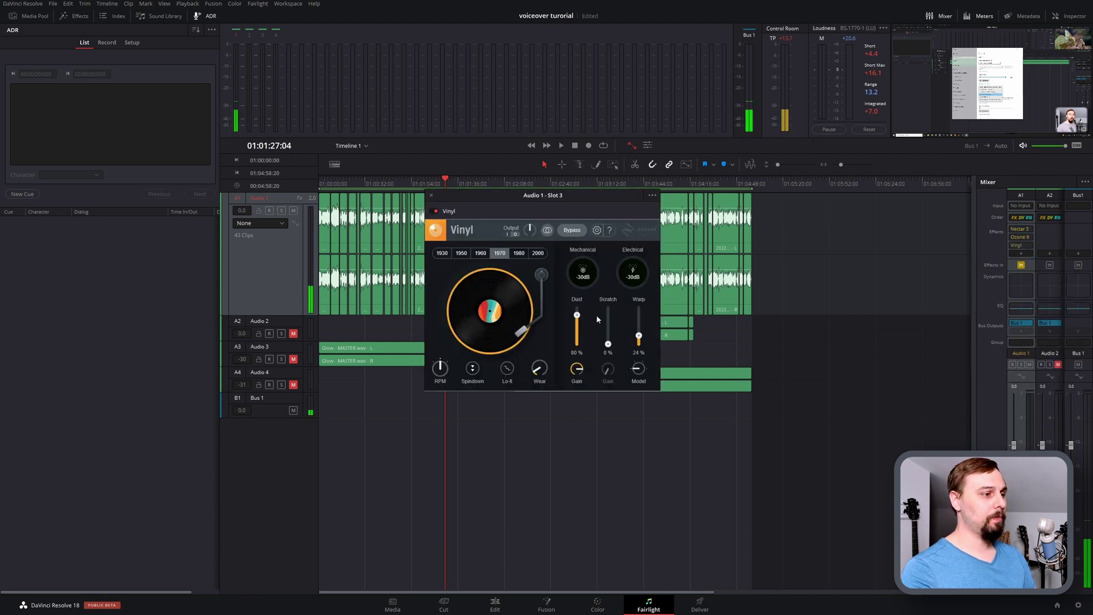
{"action": "left_click_drag", "start_coordinate": [639, 336], "coordinate": [639, 346]}
{"action": "left_click_drag", "start_coordinate": [540, 368], "coordinate": [551, 319]}
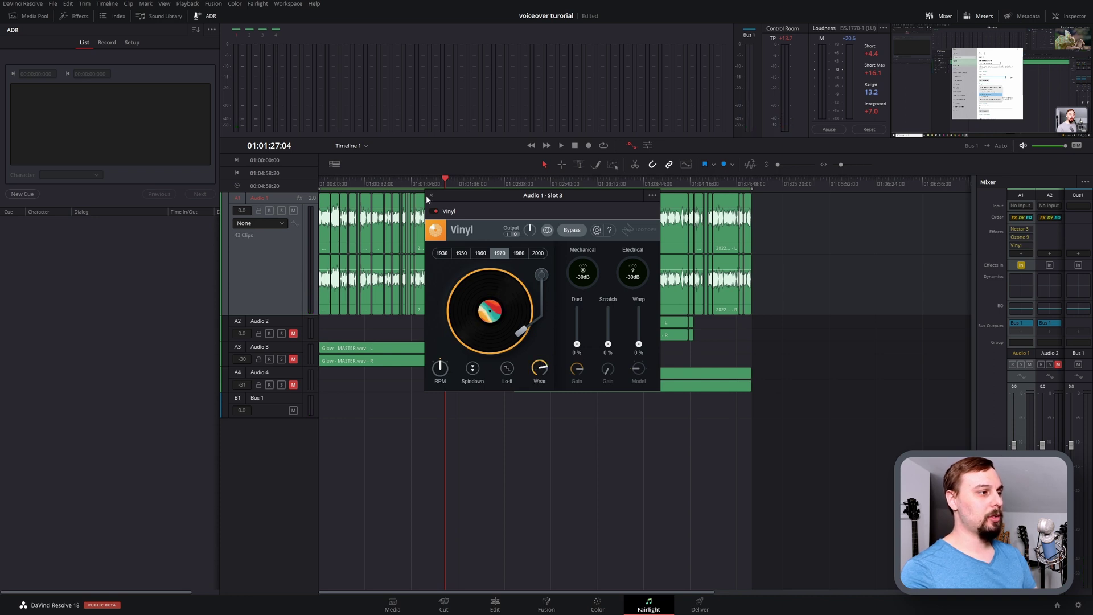
{"action": "left_click", "coordinate": [461, 252]}
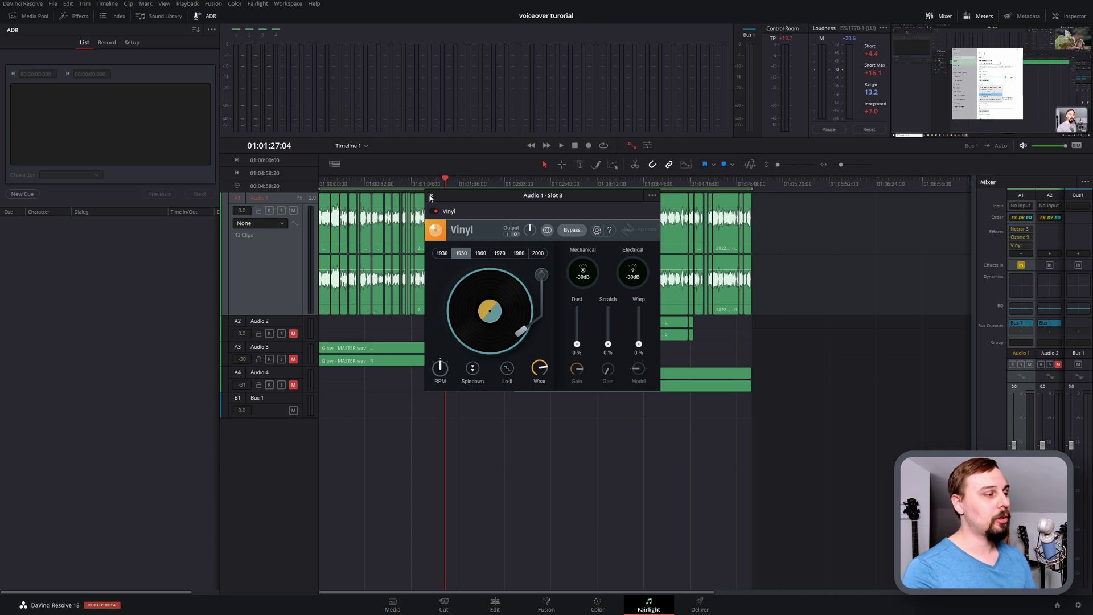
{"action": "left_click", "coordinate": [430, 196]}
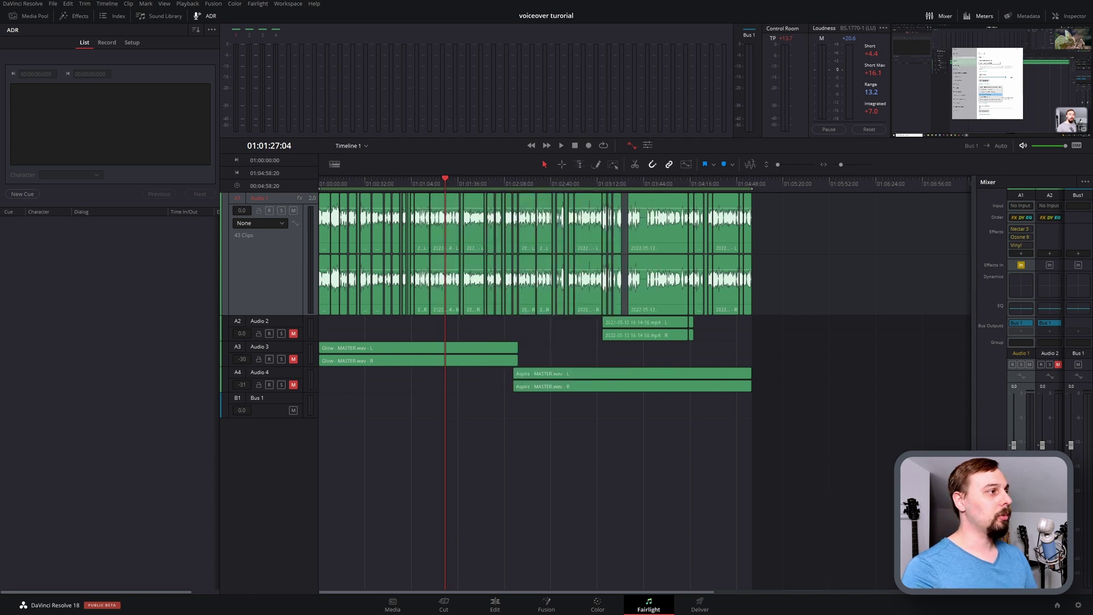
Step: Update the Vox Master preset with Audio 1's current chain including Vinyl
{"action": "left_click", "coordinate": [258, 4]}
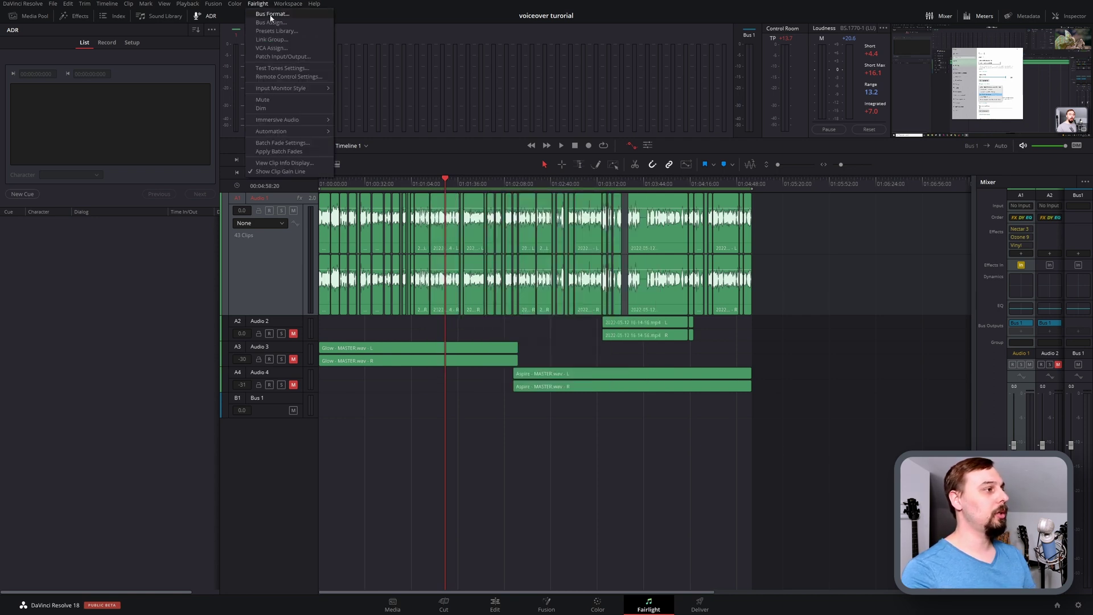
{"action": "left_click", "coordinate": [288, 31]}
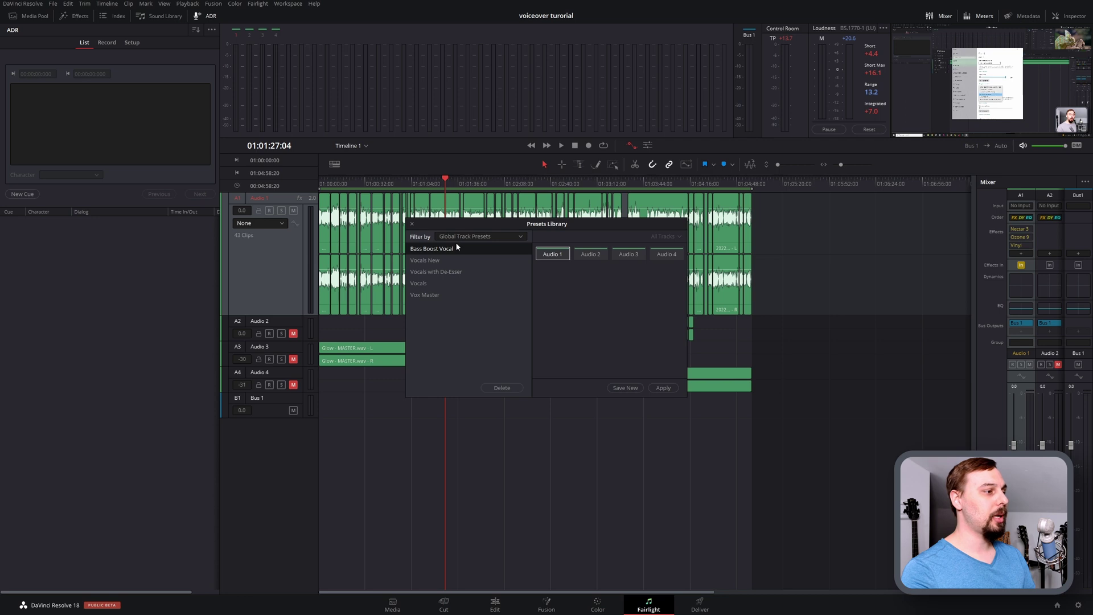
{"action": "left_click", "coordinate": [428, 295]}
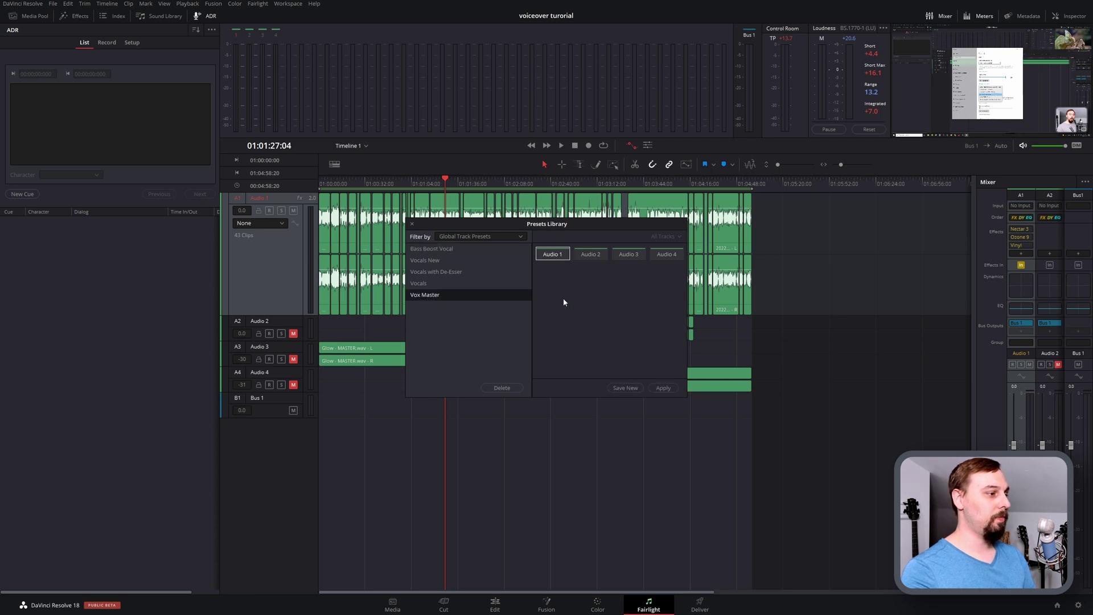
{"action": "left_click", "coordinate": [625, 388]}
{"action": "left_click", "coordinate": [566, 337]}
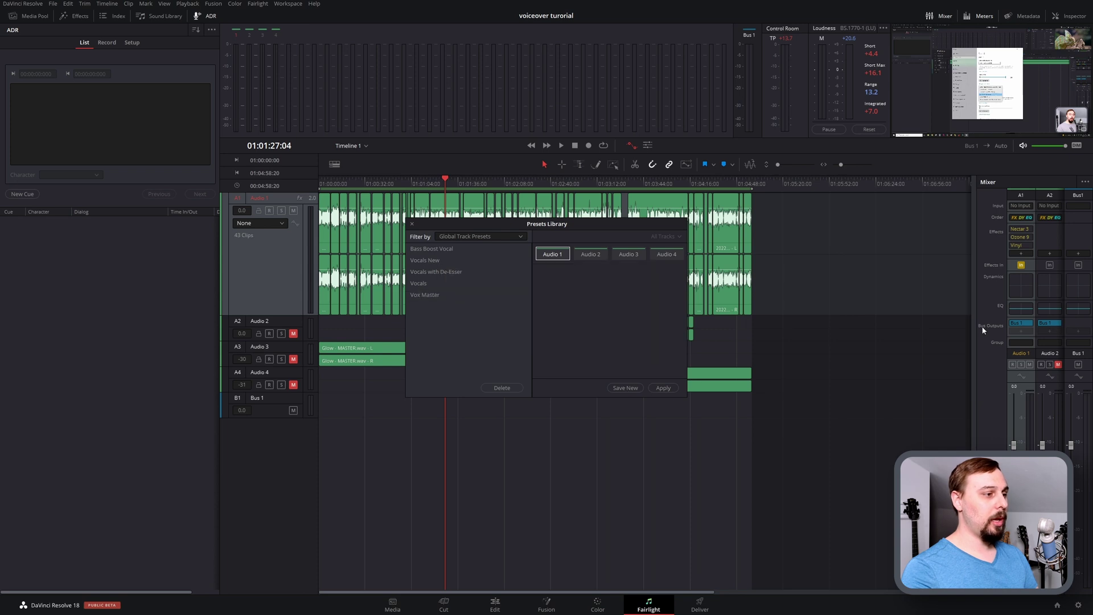
Step: Close the library and delete the effects, including Nectar 3, from Audio 1's chain
{"action": "left_click", "coordinate": [412, 225]}
{"action": "left_click", "coordinate": [1029, 246]}
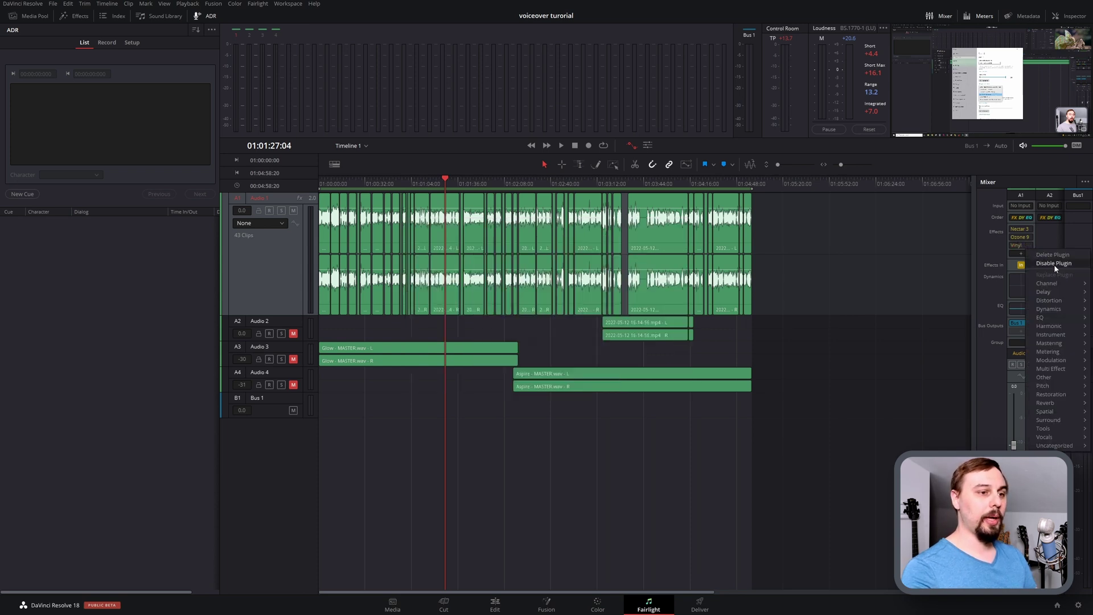
{"action": "left_click", "coordinate": [1053, 262]}
{"action": "left_click", "coordinate": [1029, 236]}
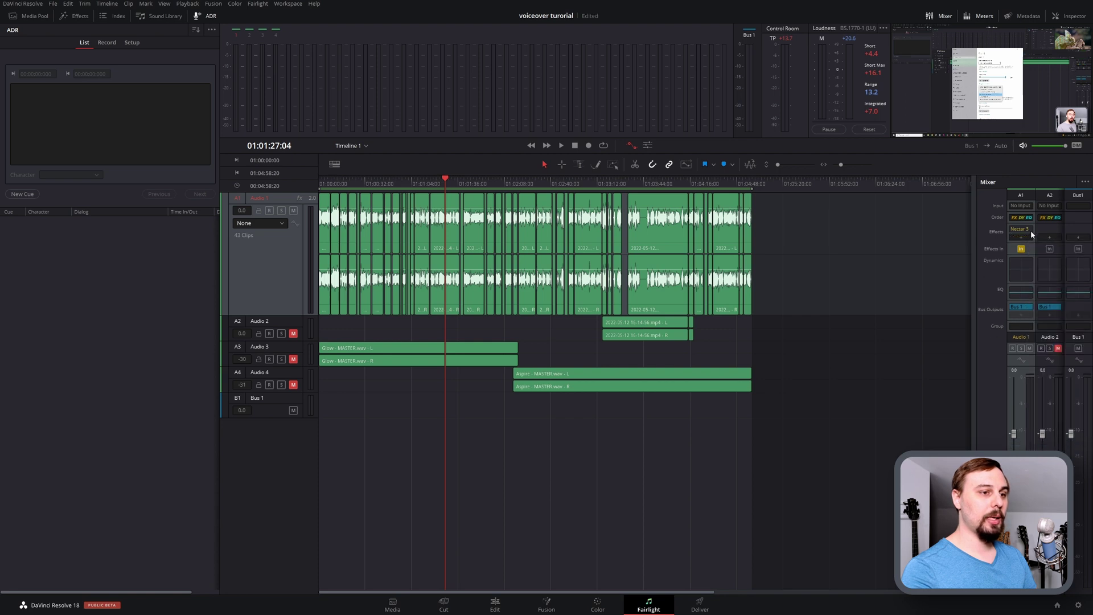
{"action": "left_click", "coordinate": [1051, 247]}
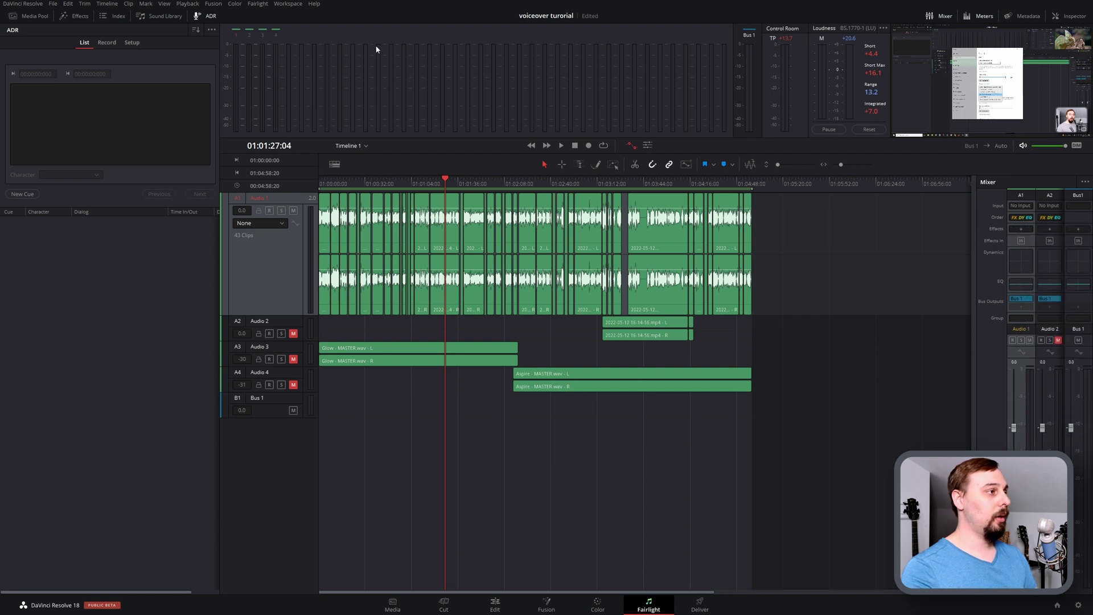
Step: Reload the updated Vox Master preset onto Audio 1 from the Presets Library
{"action": "left_click", "coordinate": [257, 3]}
{"action": "left_click", "coordinate": [295, 31]}
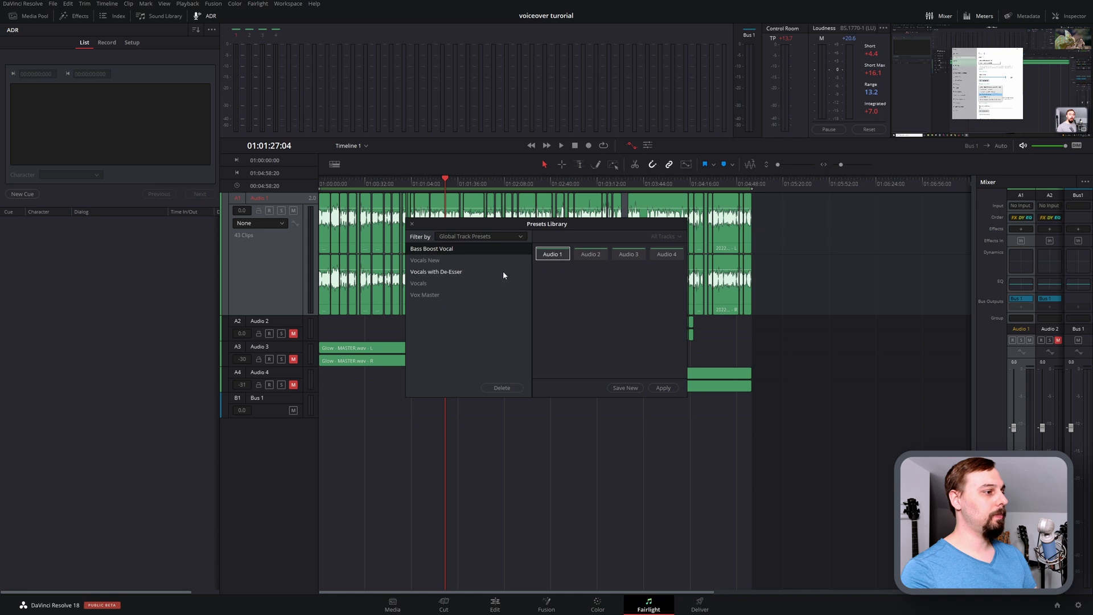
{"action": "double_click", "coordinate": [503, 272]}
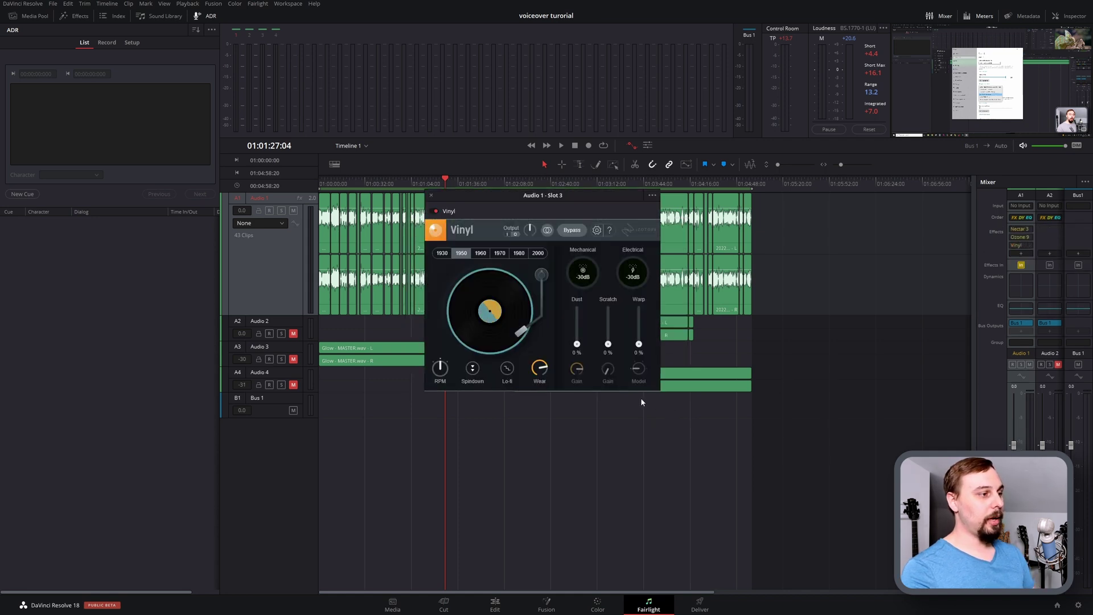